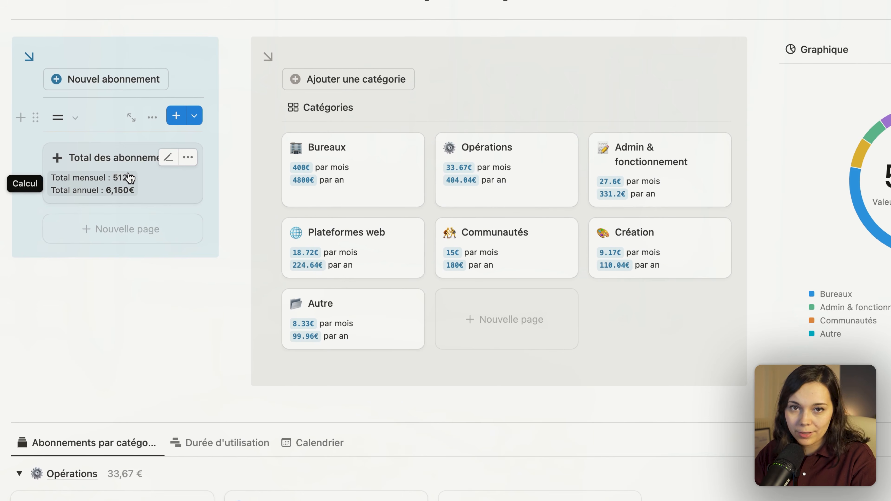
Step: Look over the demo page's category totals and the subscriptions grouped by category, including their intervals and renewal dates
scroll(222, 322, "down", 10)
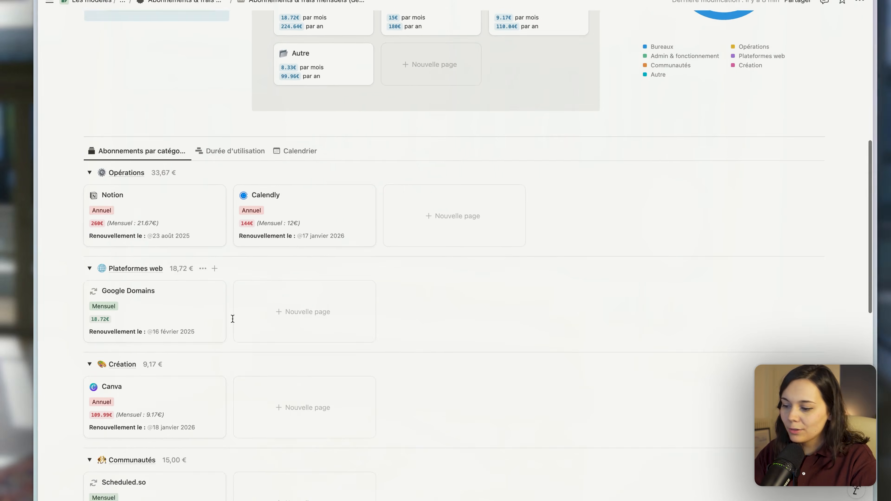
scroll(233, 318, "down", 2)
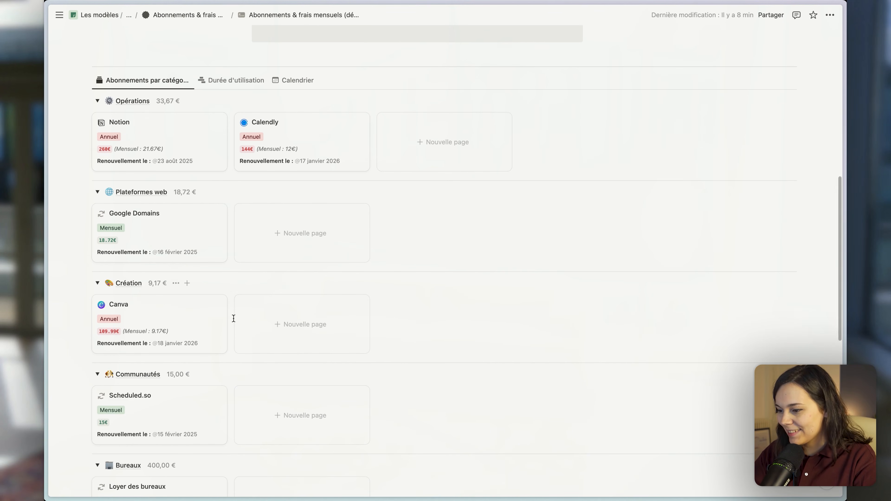
scroll(276, 256, "down", 1)
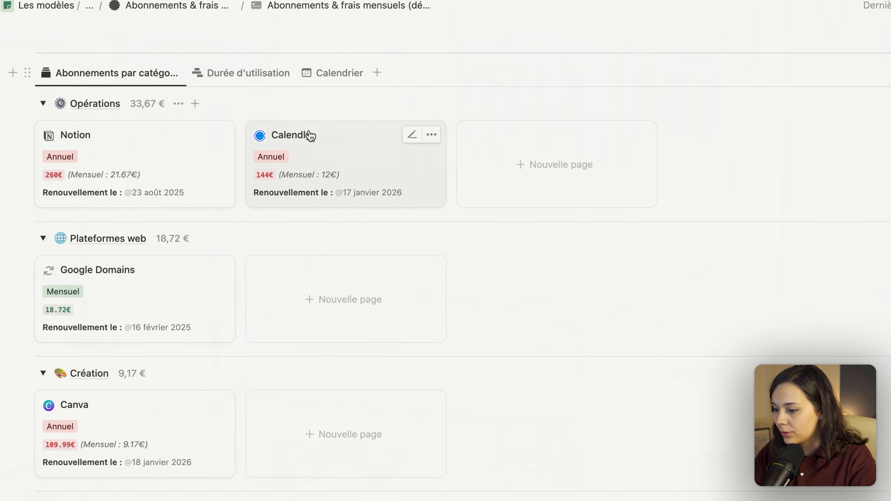
scroll(211, 250, "down", 1)
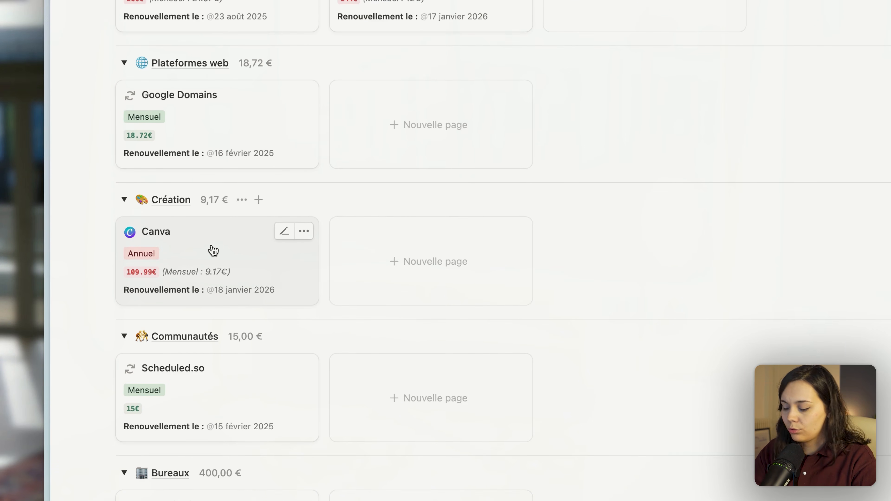
scroll(211, 245, "up", 5)
scroll(213, 249, "up", 10)
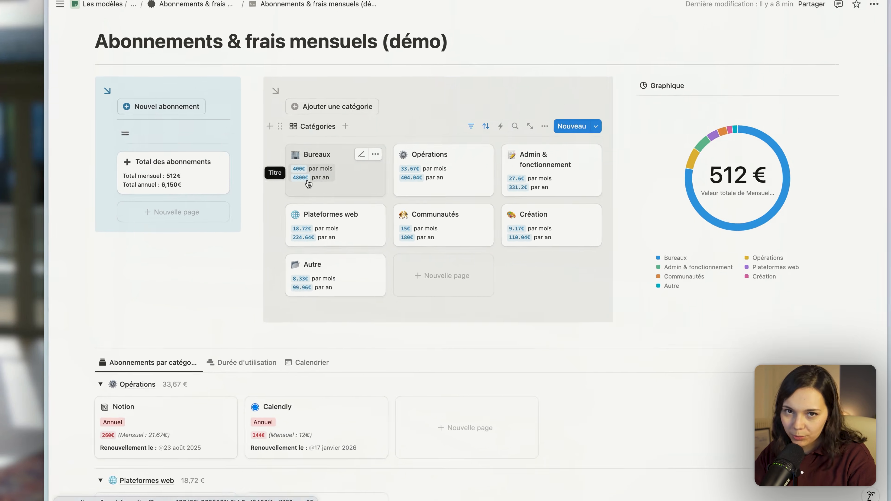
scroll(350, 196, "down", 9)
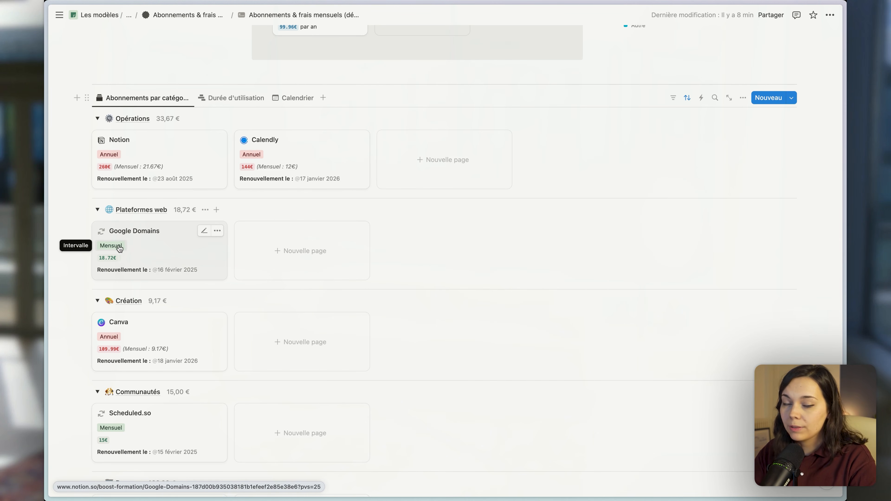
scroll(137, 178, "up", 1)
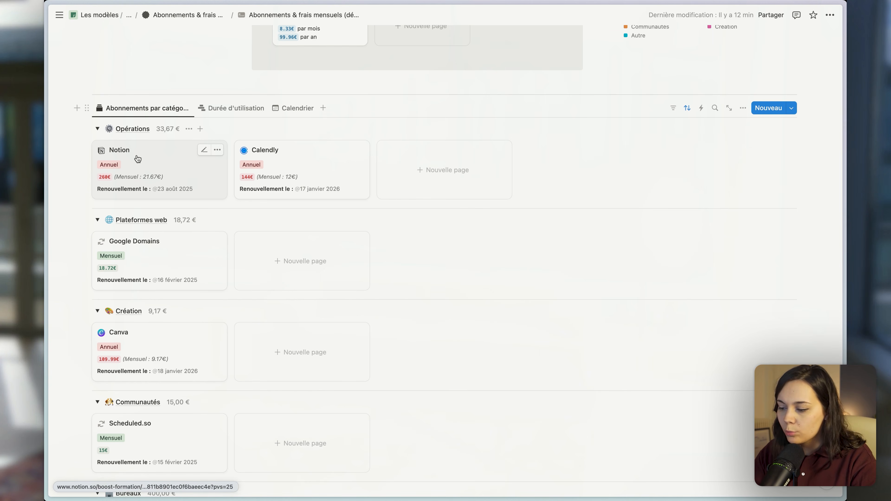
Step: Examine the Notion subscription's interval and additional properties, and look through the remaining subscriptions on the demo page
left_click(150, 155)
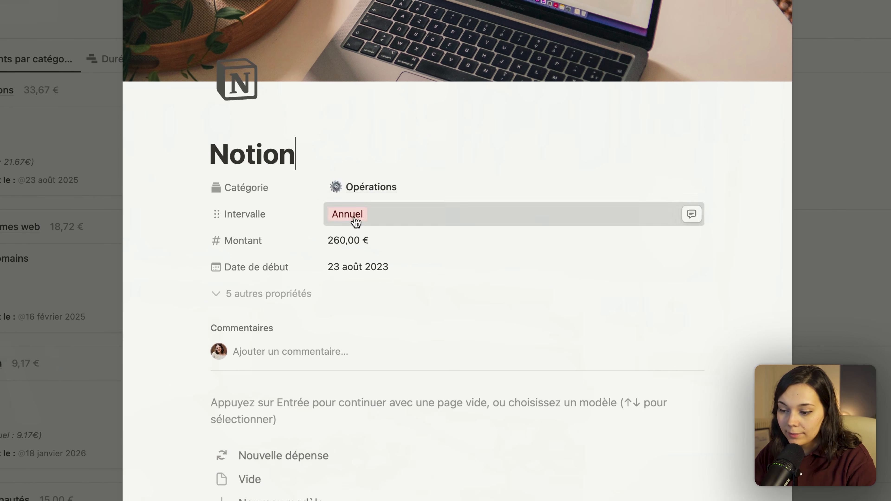
left_click(361, 221)
left_click(261, 213)
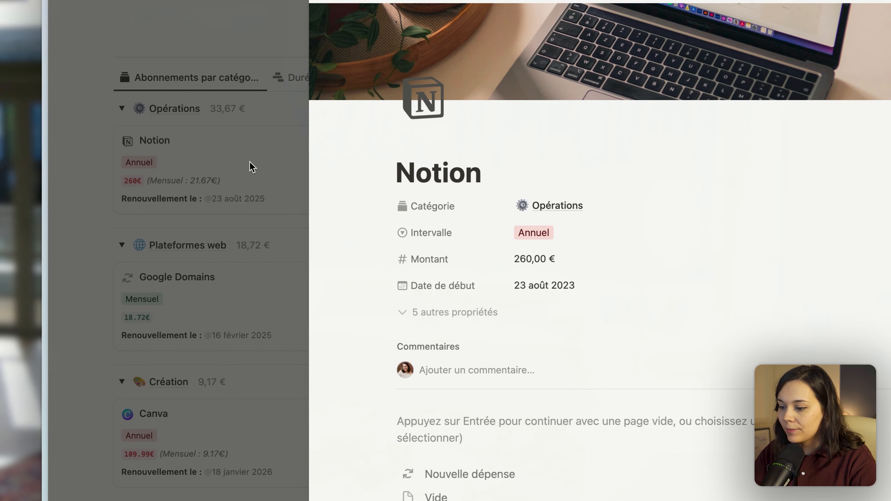
left_click(194, 182)
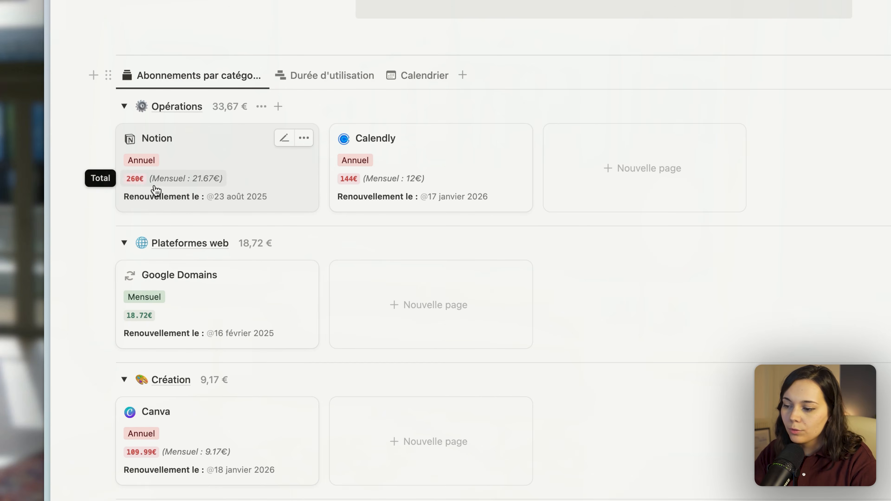
left_click(279, 175)
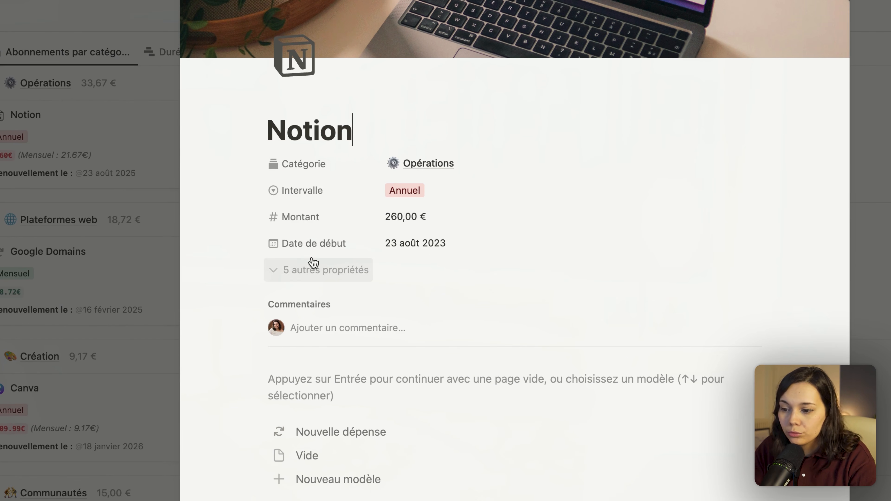
left_click(291, 273)
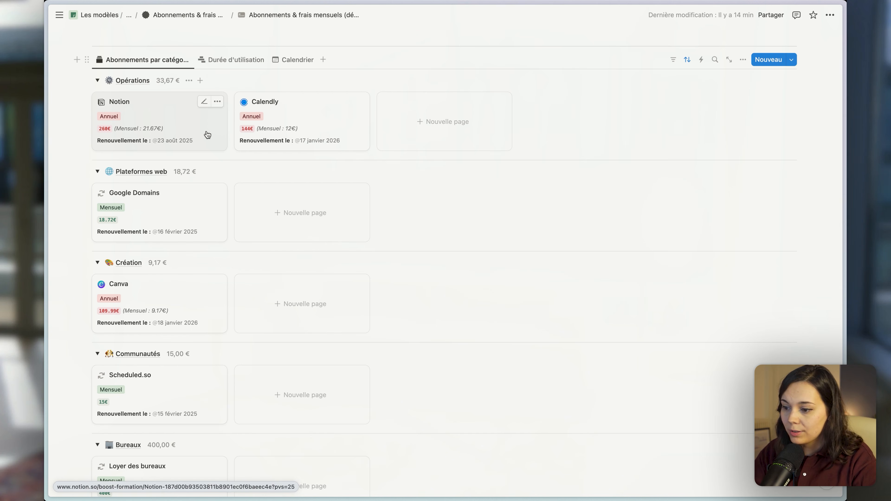
scroll(208, 154, "down", 6)
scroll(210, 156, "down", 1)
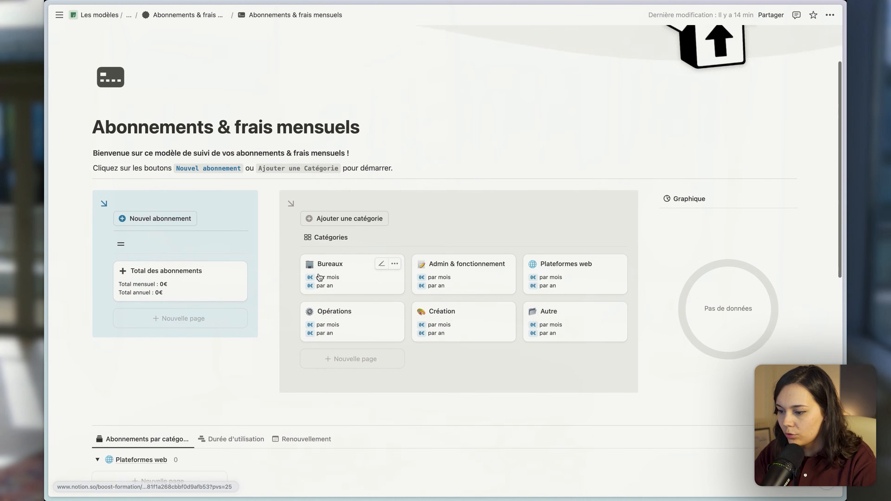
Step: Add a new category named "Catégorie" on the blank "Abonnements & frais mensuels" template page
scroll(318, 274, "down", 1)
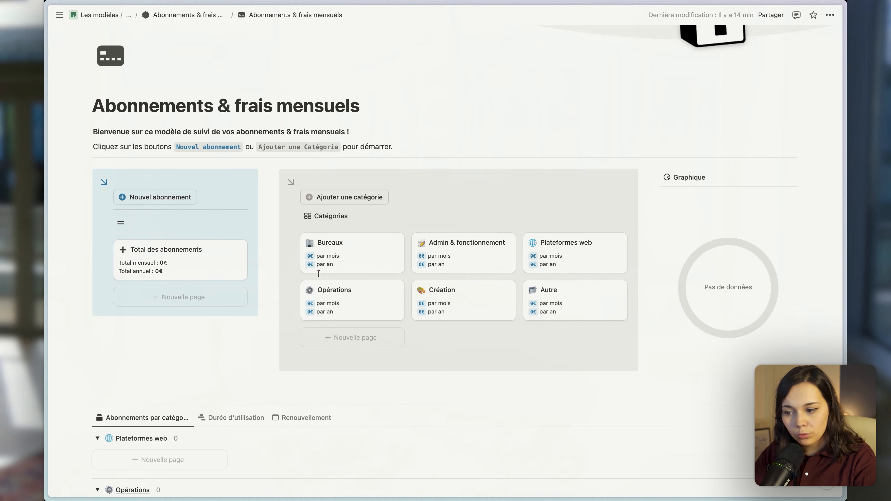
scroll(319, 274, "down", 2)
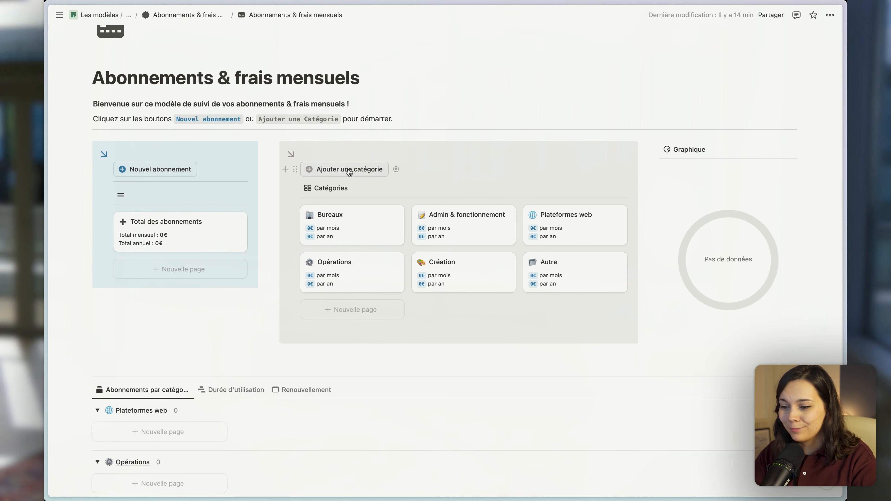
left_click(332, 170)
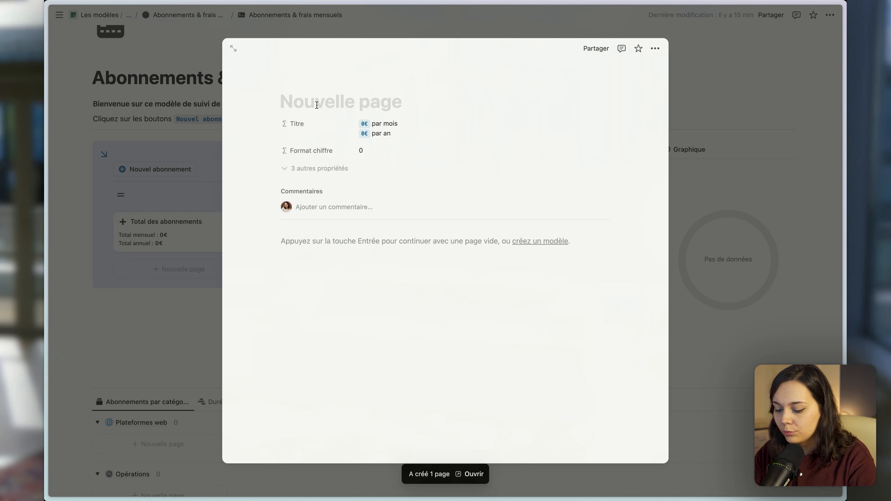
type("Catégorie")
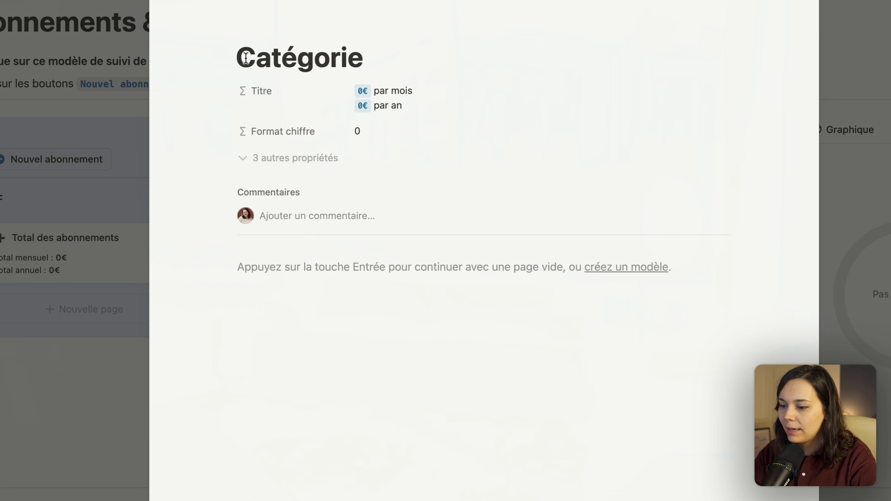
Step: Give the "Catégorie" page the speech bubble emoji as its icon and close the page
mouse_move(247, 34)
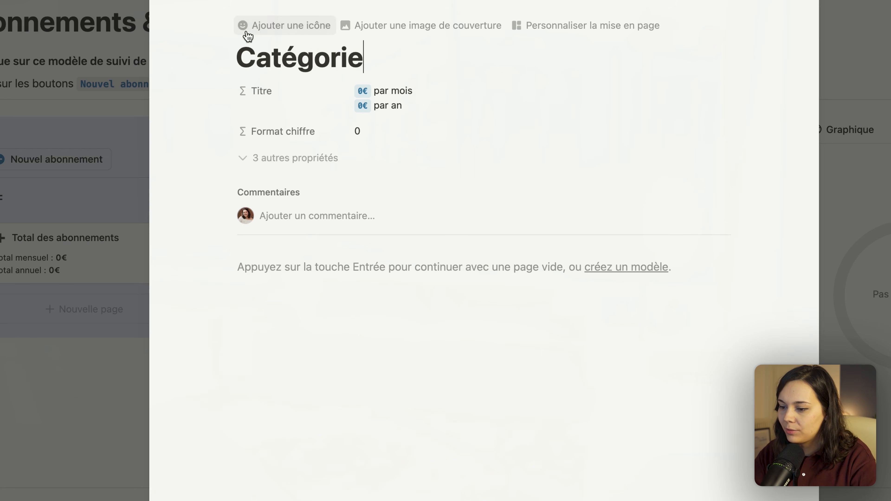
left_click(290, 30)
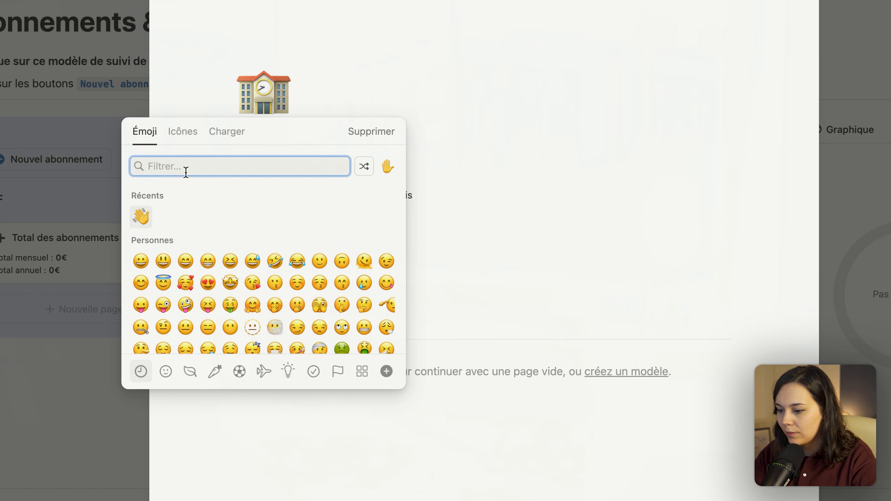
left_click(222, 102)
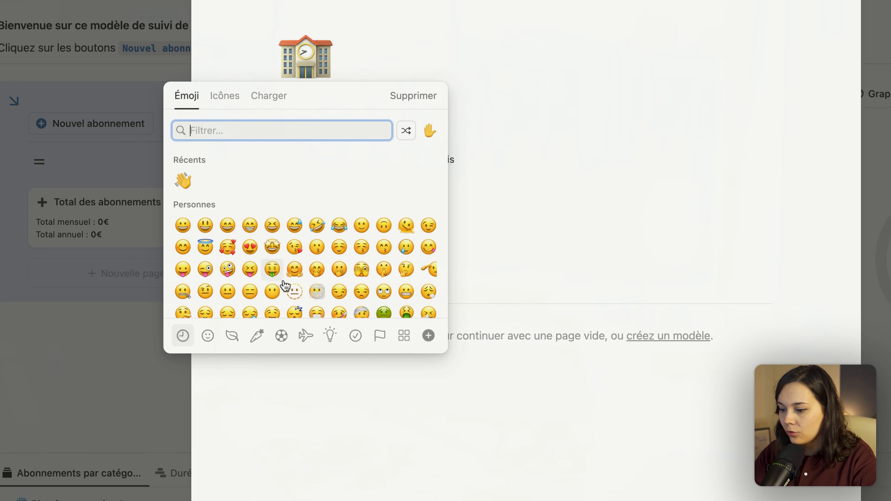
scroll(320, 303, "down", 10)
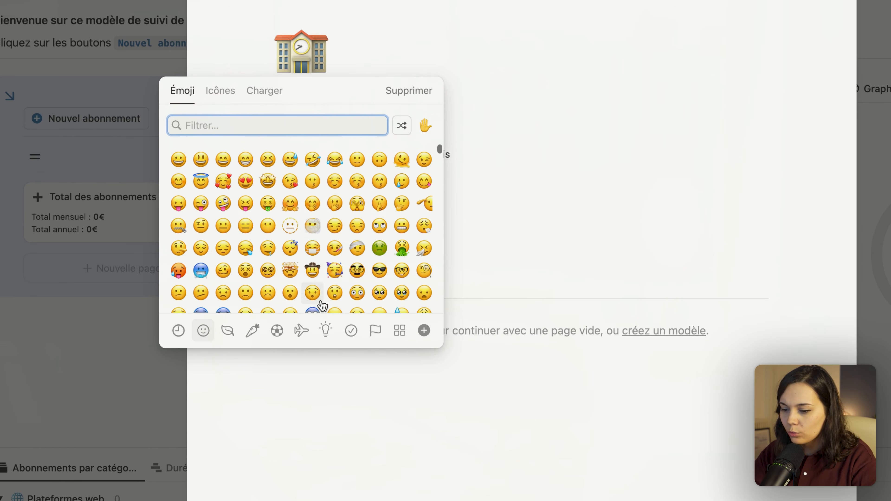
scroll(291, 255, "down", 5)
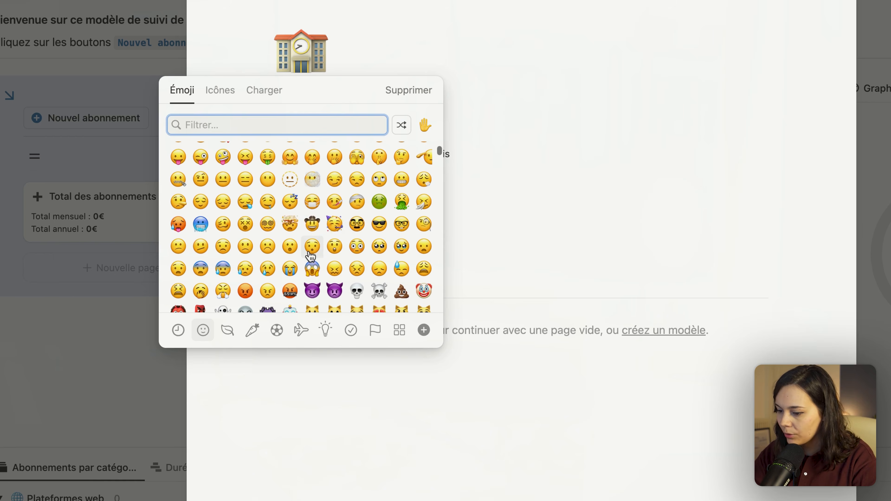
scroll(323, 225, "down", 3)
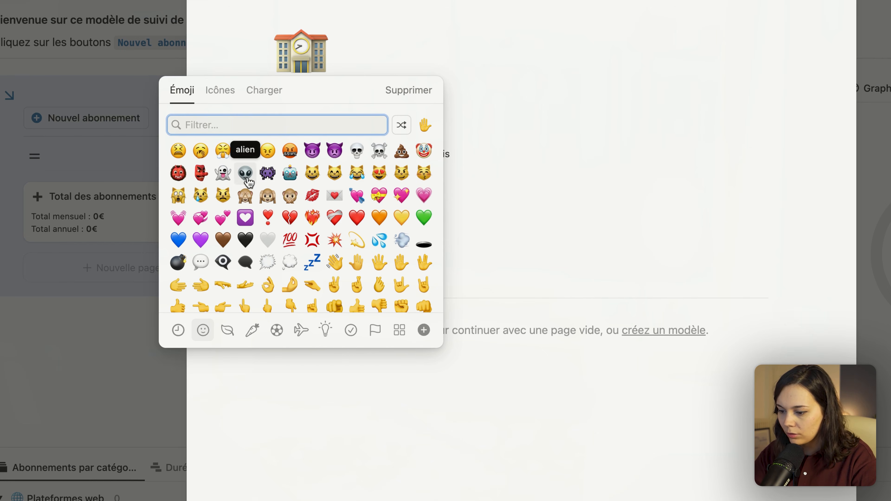
left_click(201, 261)
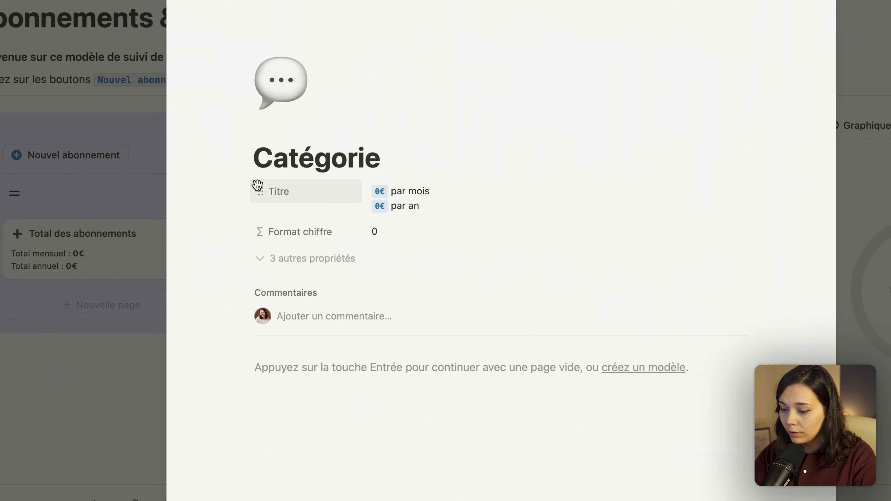
left_click(156, 163)
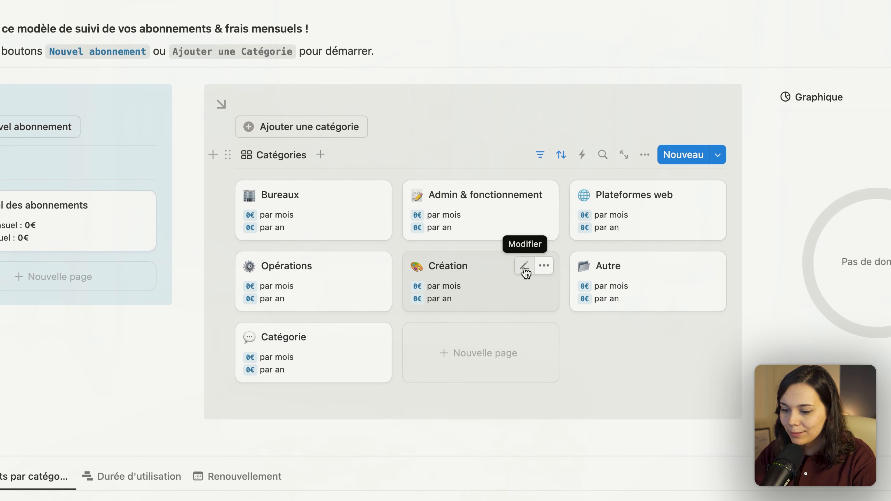
Step: Rename the "Création" category as "Design"
left_click(524, 267)
left_click_drag(428, 265, 468, 264)
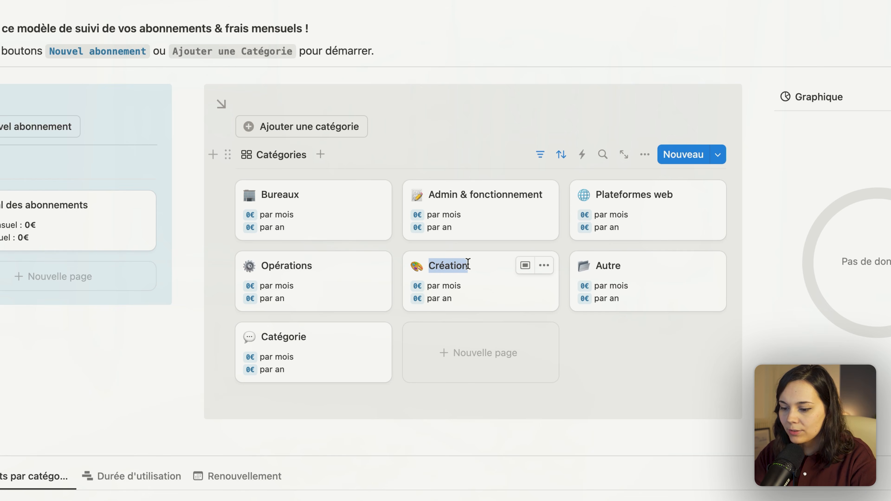
type("Design")
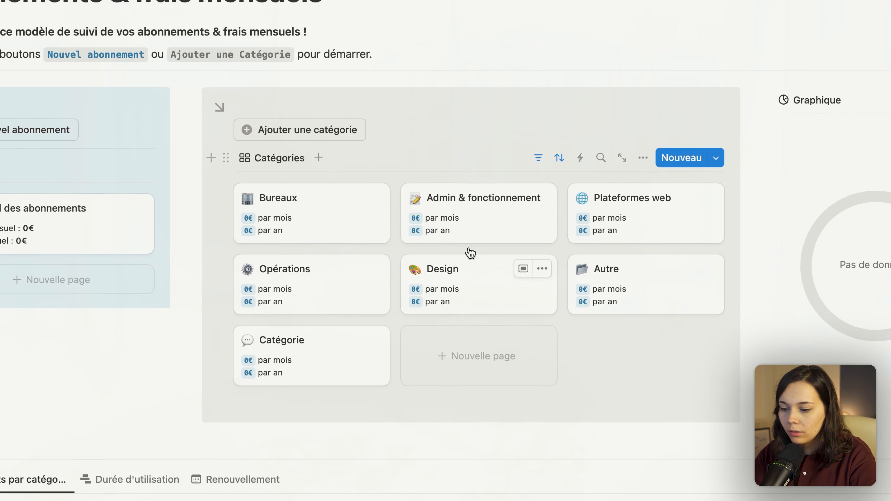
key("Return")
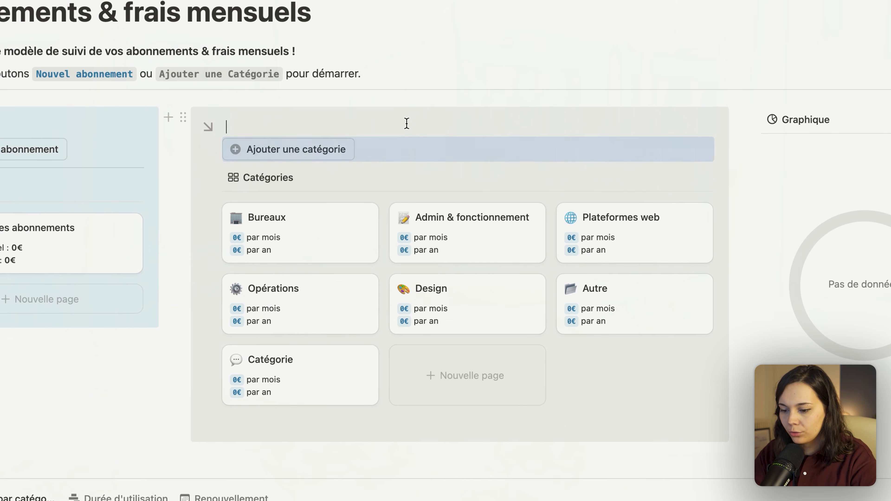
left_click(406, 124)
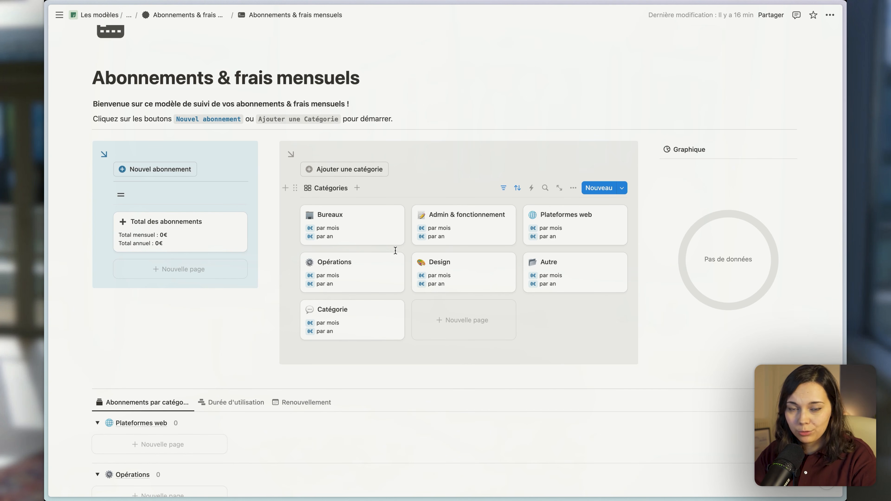
Step: Create a new subscription titled "Loyer" in the Bureaux group of the subscriptions by category
scroll(395, 250, "down", 1)
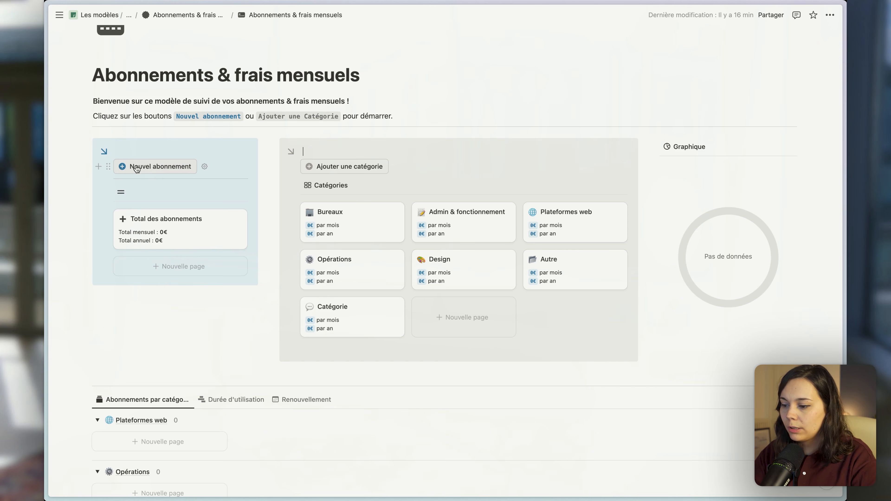
scroll(185, 174, "down", 10)
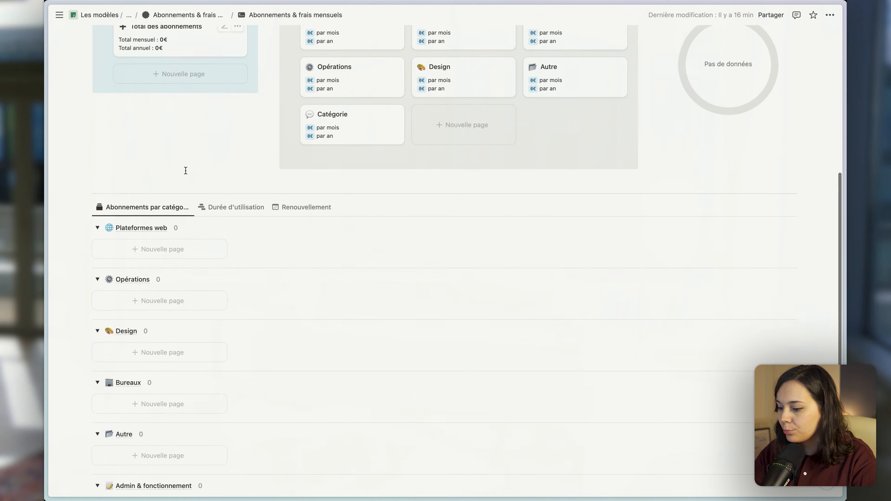
scroll(185, 172, "down", 2)
scroll(161, 291, "down", 1)
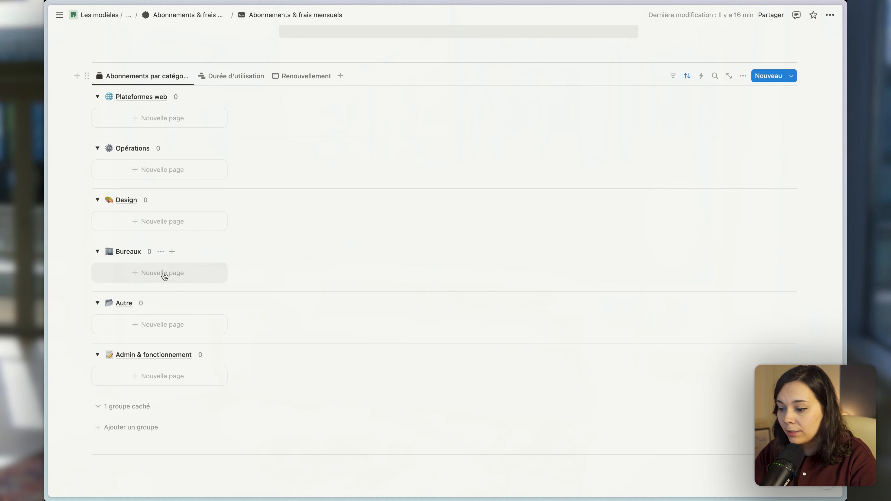
left_click(144, 274)
triple_click(354, 164)
type("Loyer")
Step: Set the Loyer subscription's interval to "Mensuel" and its amount to 500 €
left_click(403, 212)
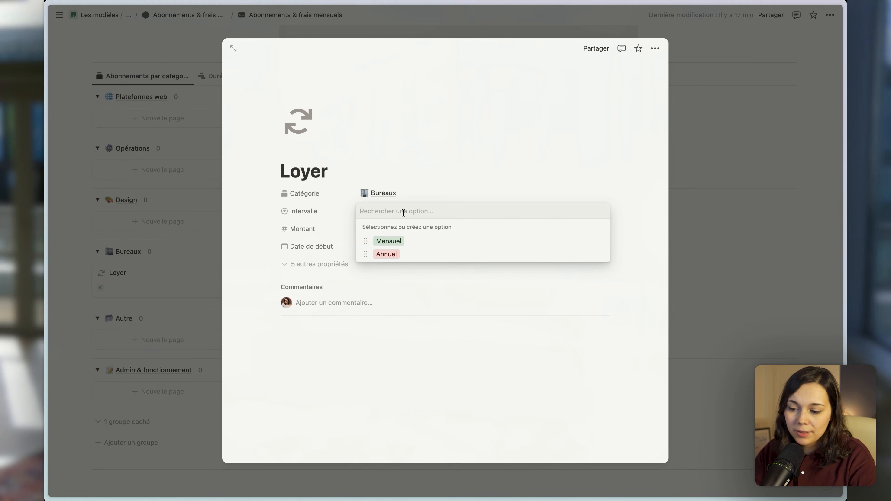
left_click(378, 242)
left_click(368, 230)
type("500")
key("Return")
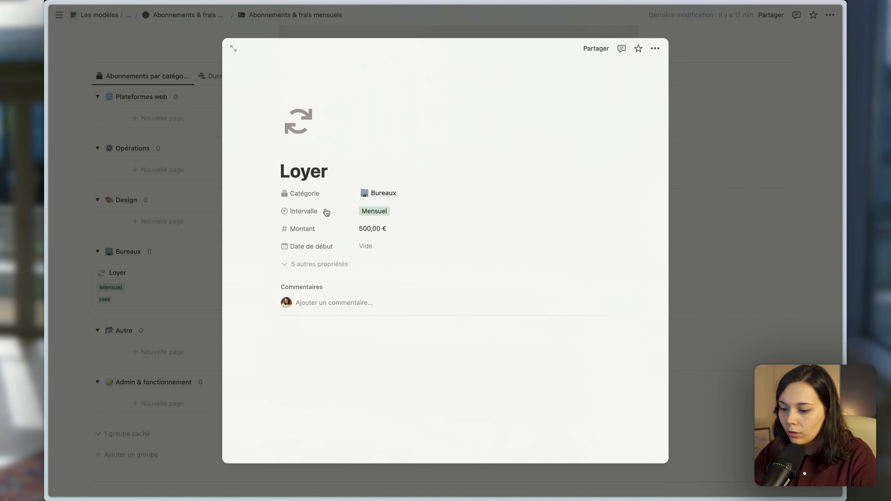
Step: Set the Loyer subscription's start date to 1 January 2025 and close its page
left_click(379, 250)
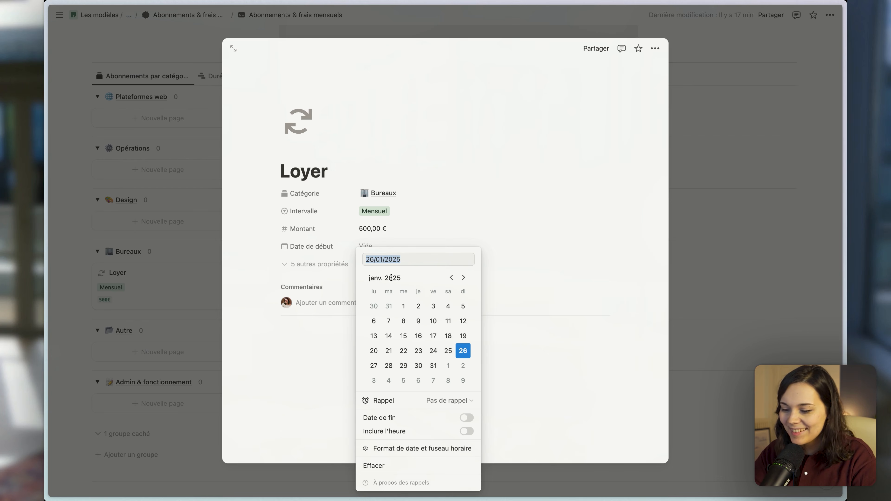
left_click(403, 306)
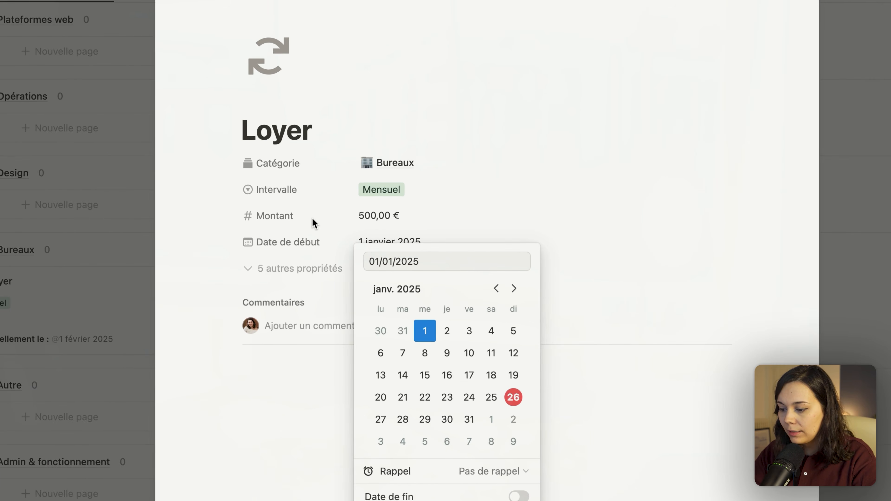
left_click(340, 233)
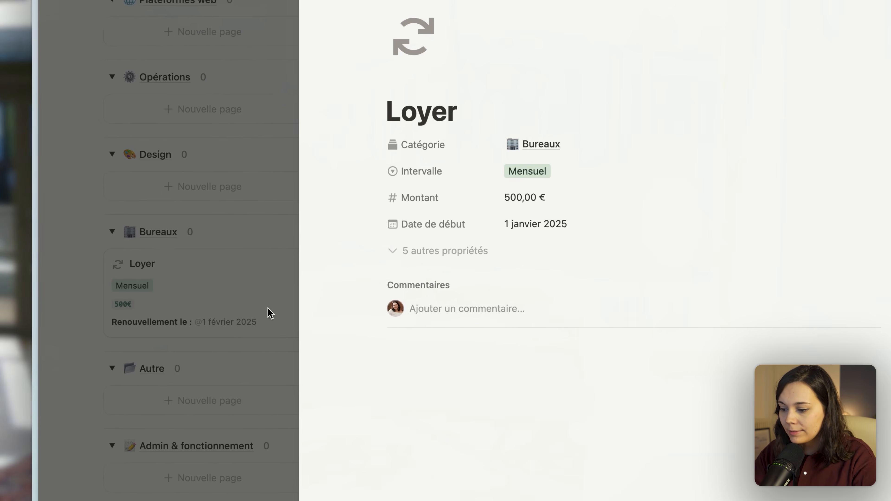
left_click(11, 351)
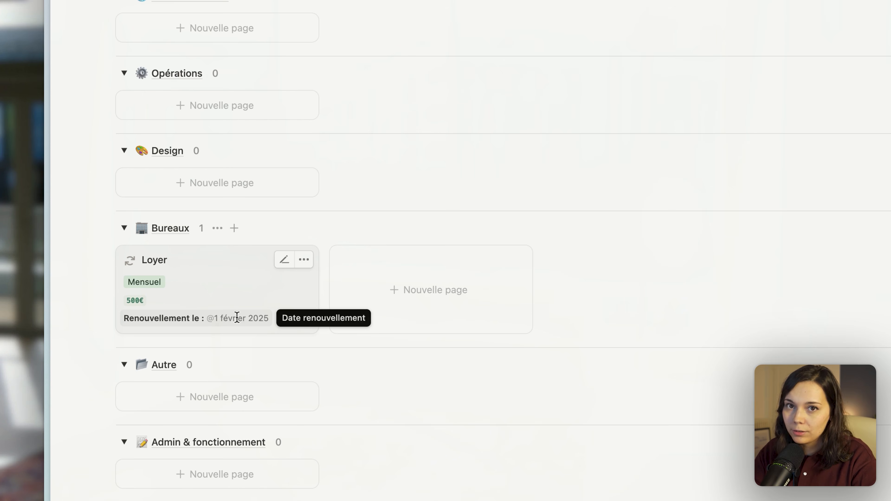
Step: Create a new subscription titled "Notion" and give it the Notion logo as its icon
scroll(199, 284, "up", 5)
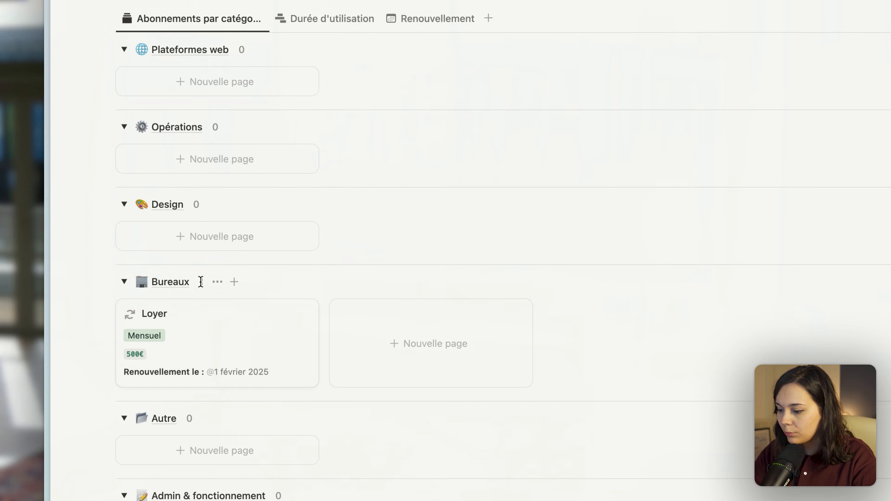
scroll(200, 285, "up", 3)
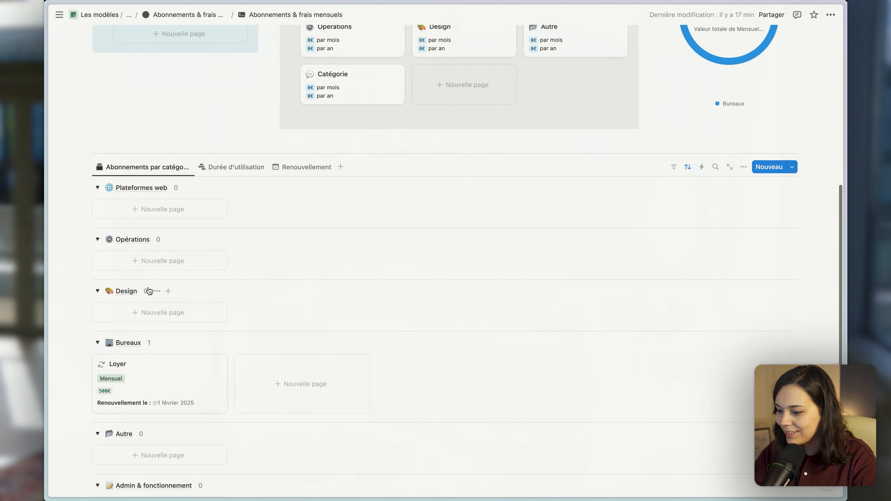
scroll(149, 287, "up", 6)
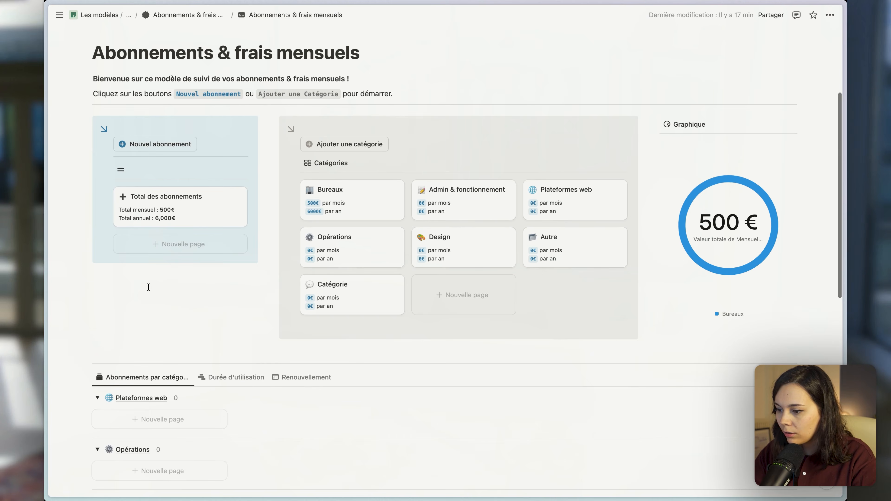
left_click(149, 154)
type("Notion")
left_click(298, 122)
type("notion")
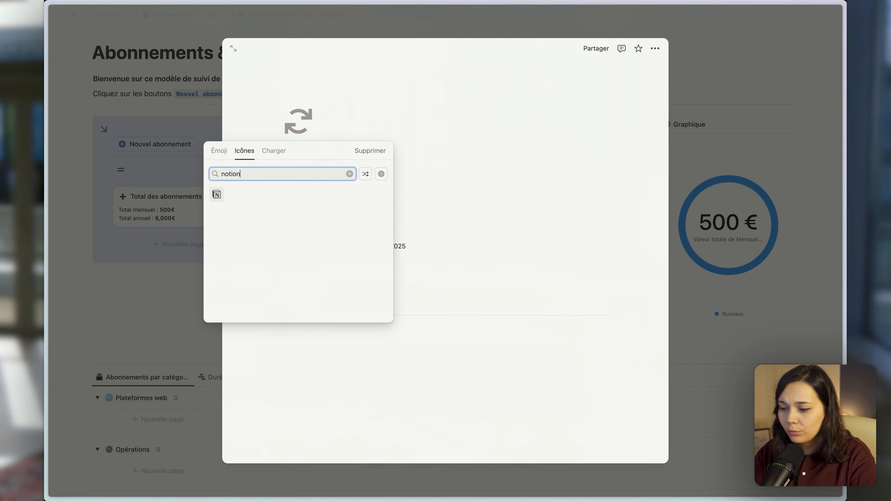
left_click(216, 196)
left_click(186, 211)
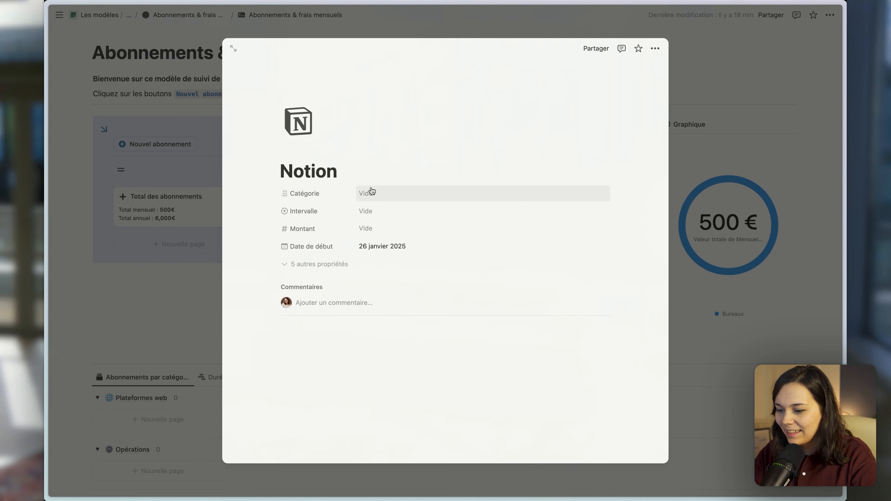
Step: Assign the Notion subscription to the "Opérations" category, with interval "Annuel" and amount 200 €, and close its page
left_click(383, 192)
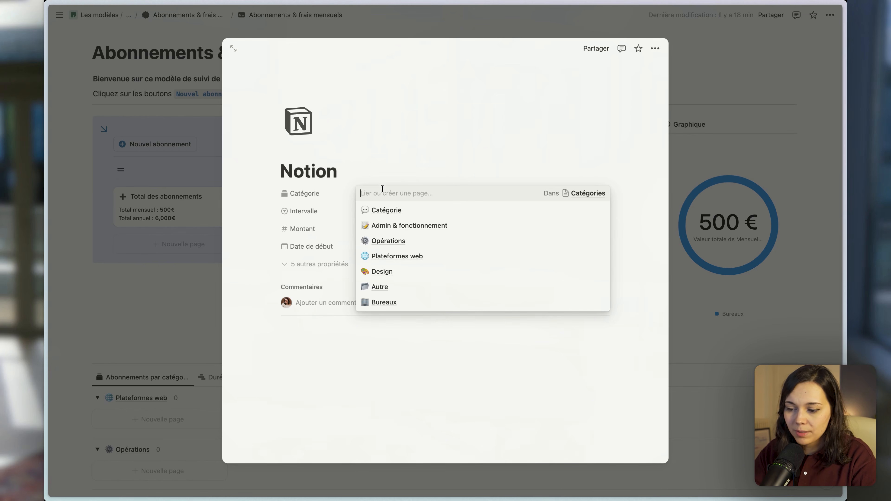
left_click(438, 242)
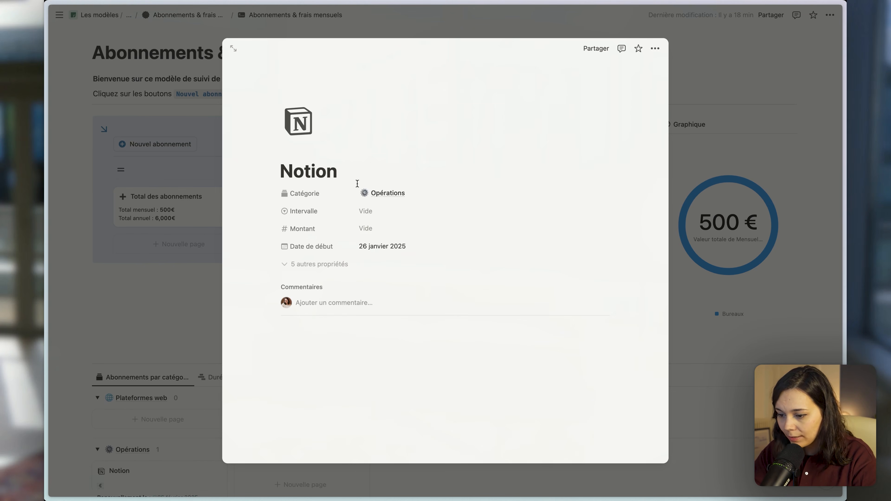
left_click(378, 229)
type("200")
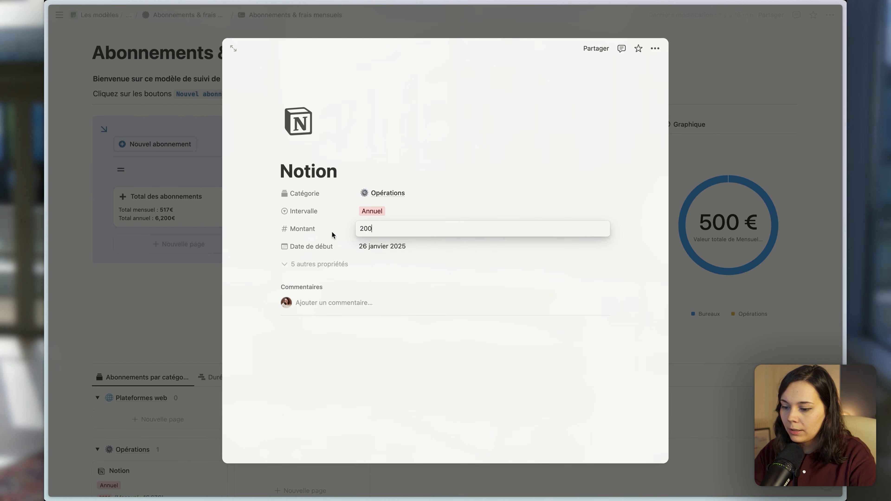
key("Return")
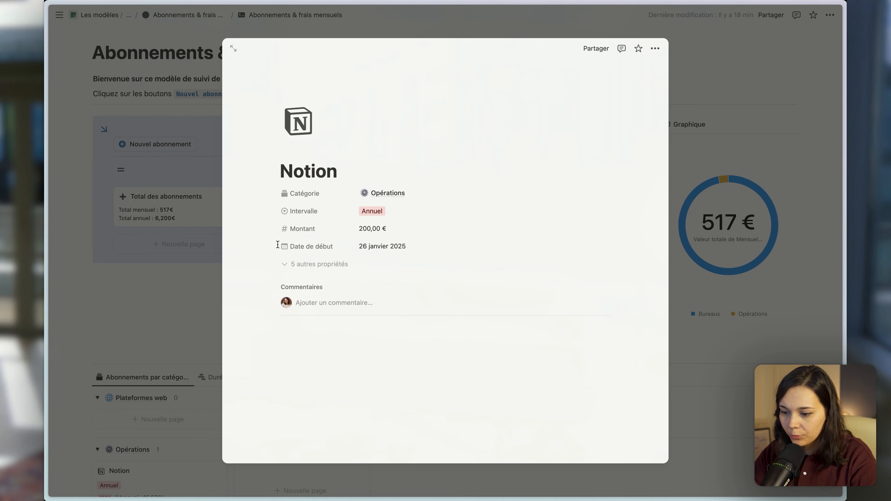
left_click(198, 282)
Step: Review the Notion card among the subscriptions by category, along with the category totals and the chart
scroll(199, 282, "down", 7)
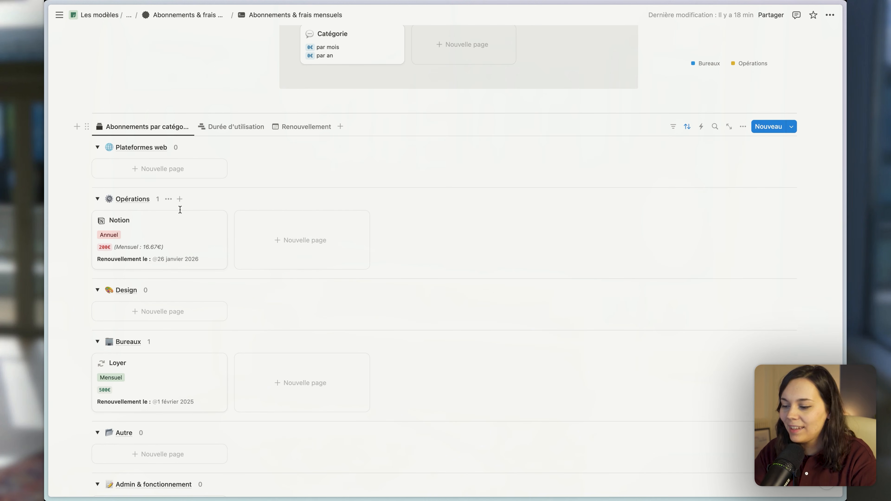
scroll(238, 210, "up", 4)
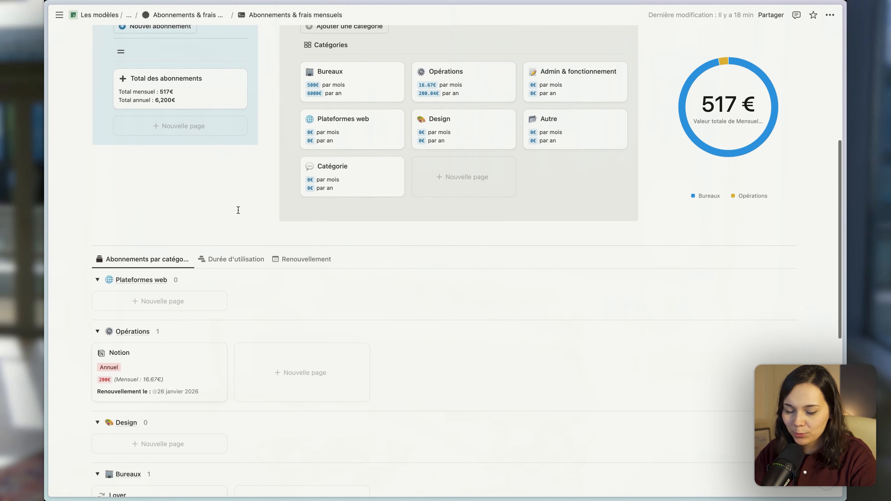
scroll(238, 210, "up", 3)
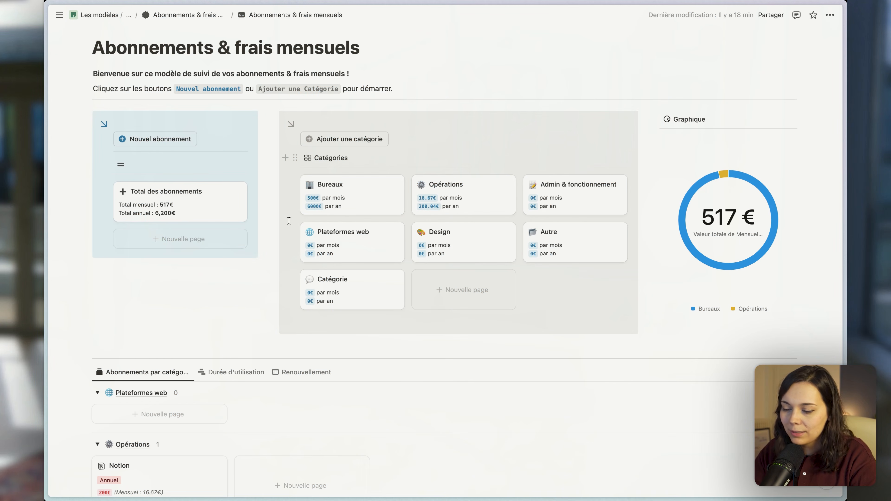